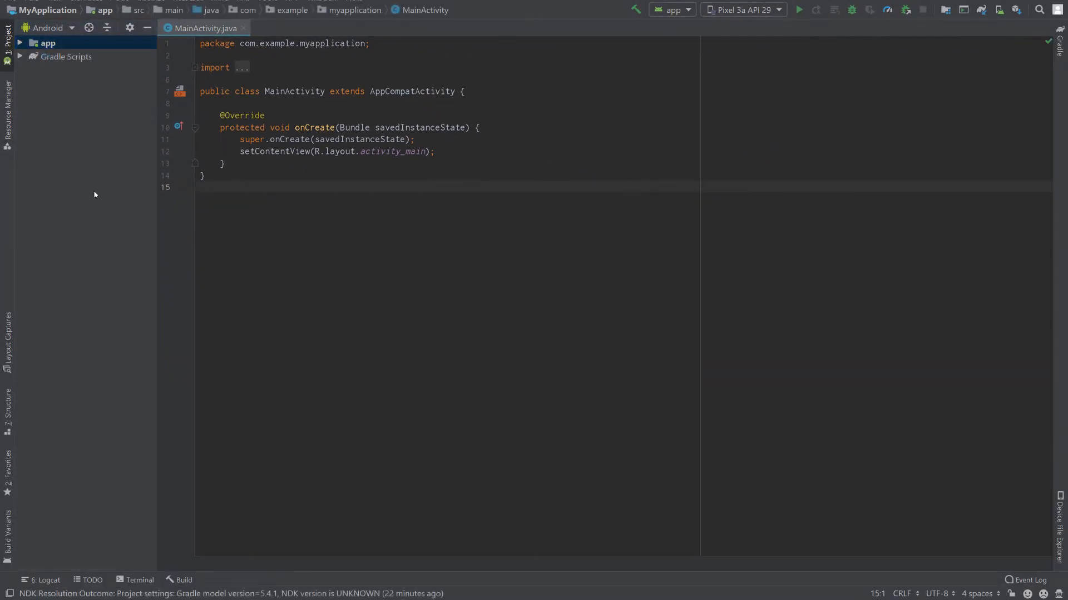
Step: Browse the app module's color and layout resources in the Resource Manager and open the activity_main layout in Design view
{"action": "left_click", "coordinate": [9, 114]}
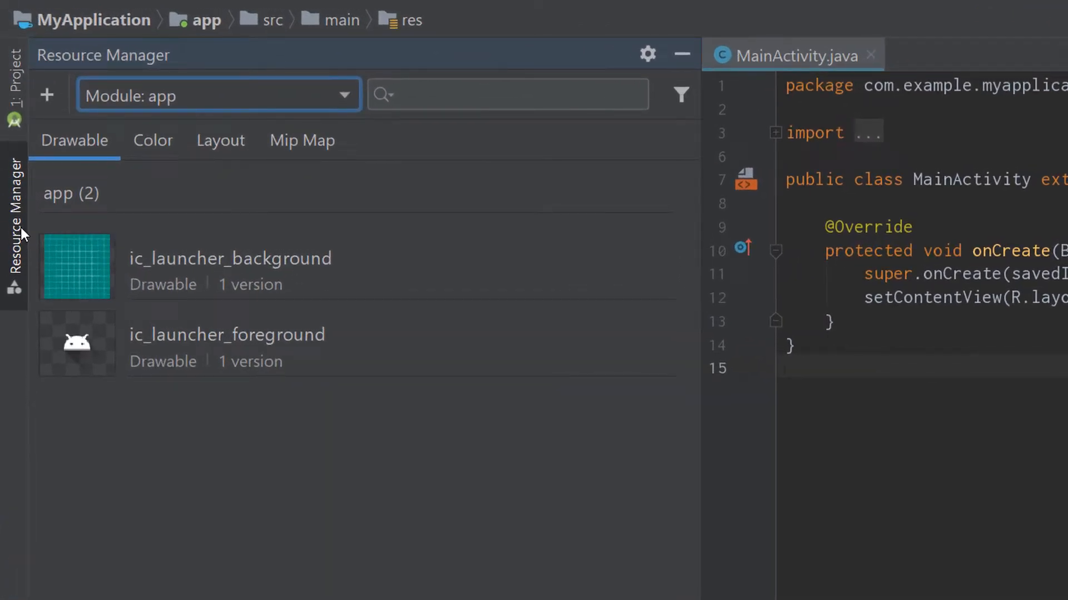
{"action": "left_click", "coordinate": [159, 149]}
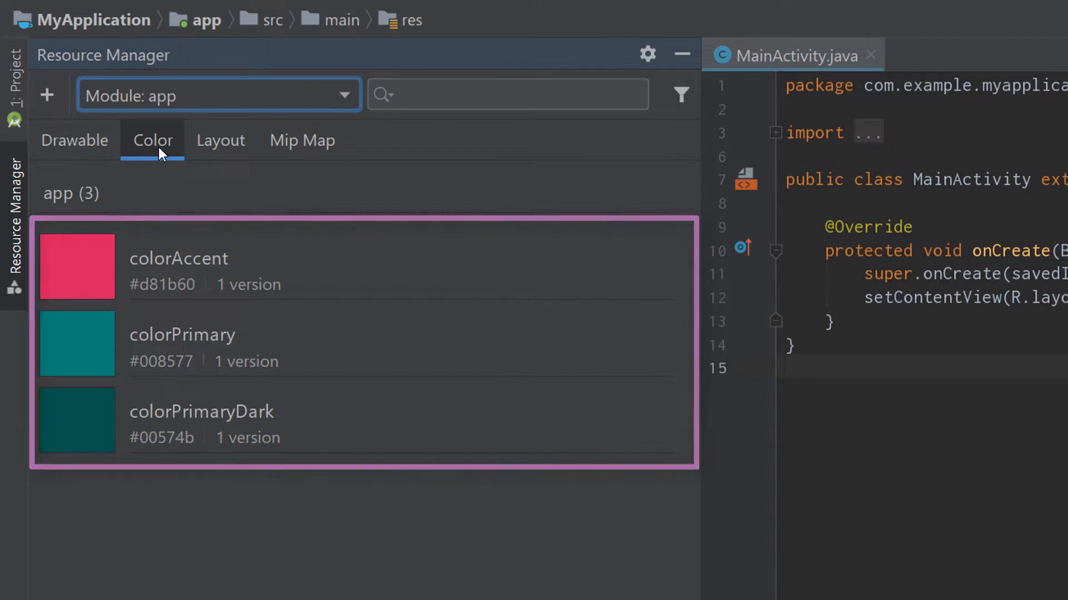
{"action": "left_click", "coordinate": [241, 143]}
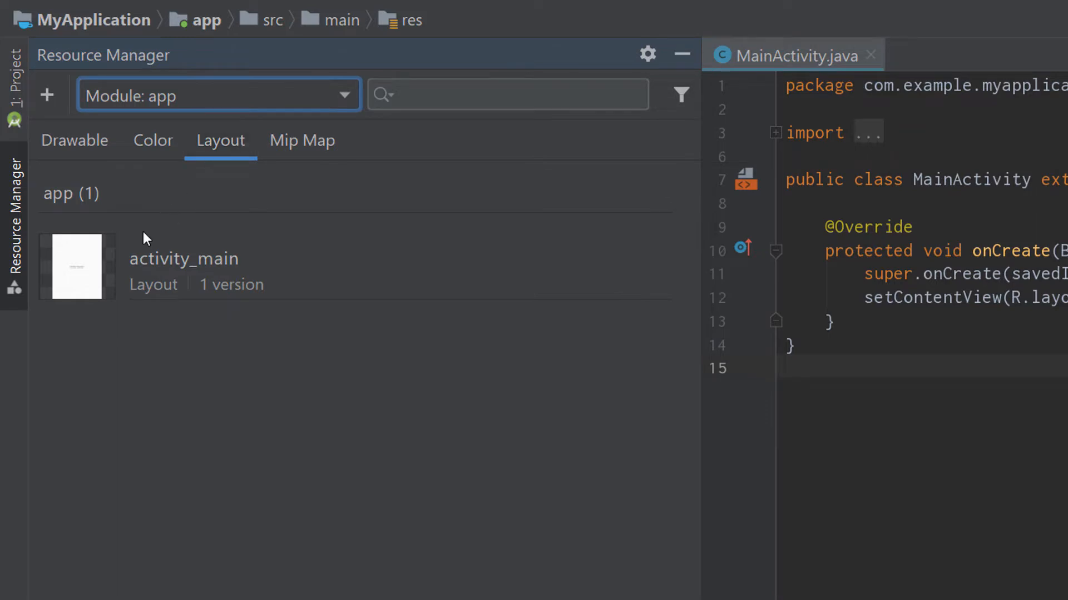
{"action": "double_click", "coordinate": [89, 268]}
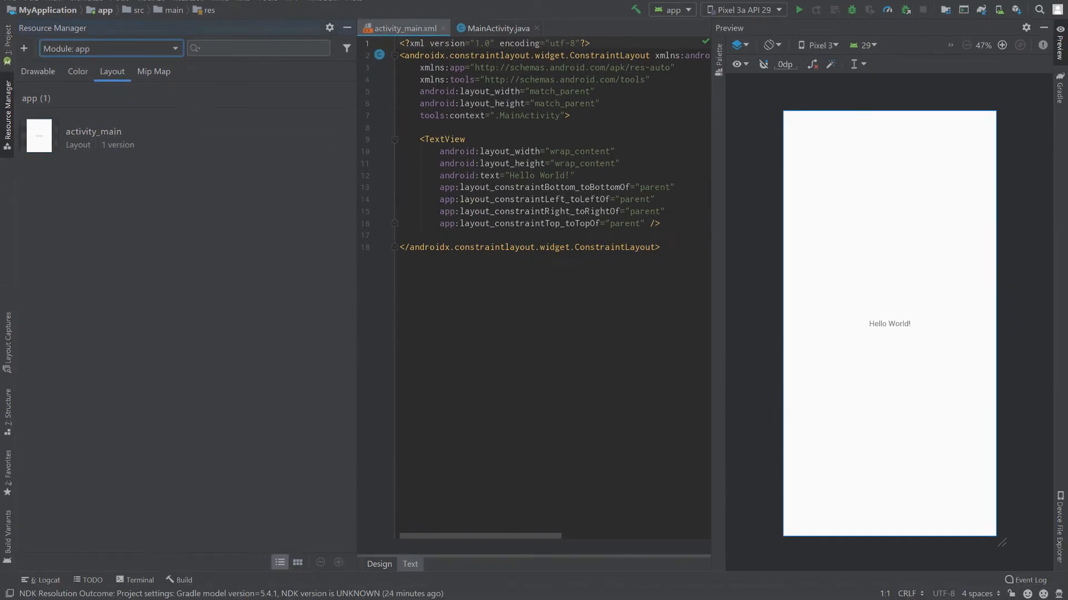
{"action": "left_click", "coordinate": [8, 120]}
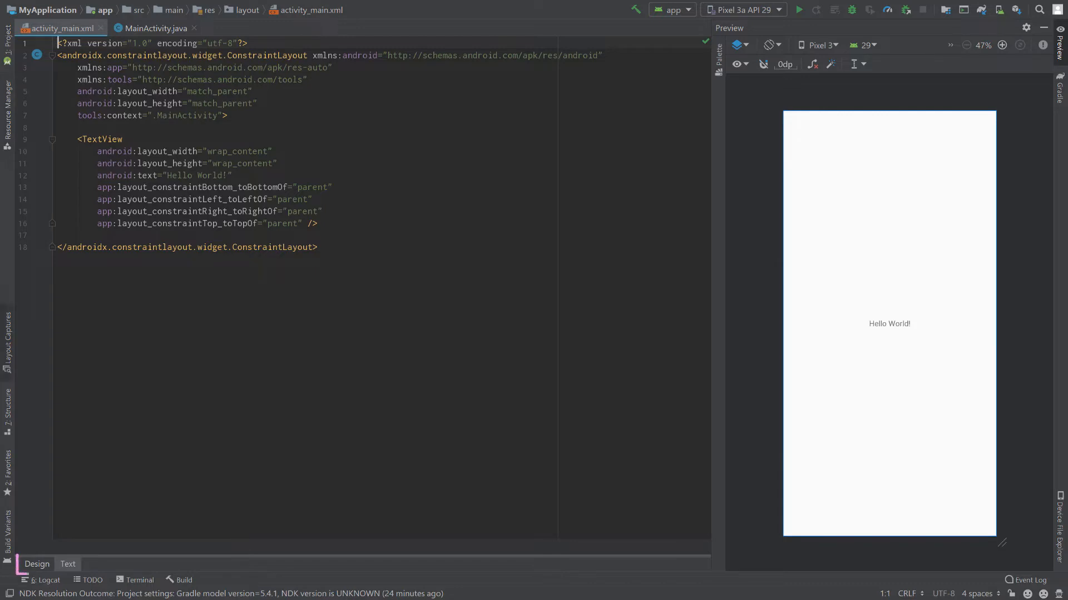
{"action": "left_click", "coordinate": [37, 564]}
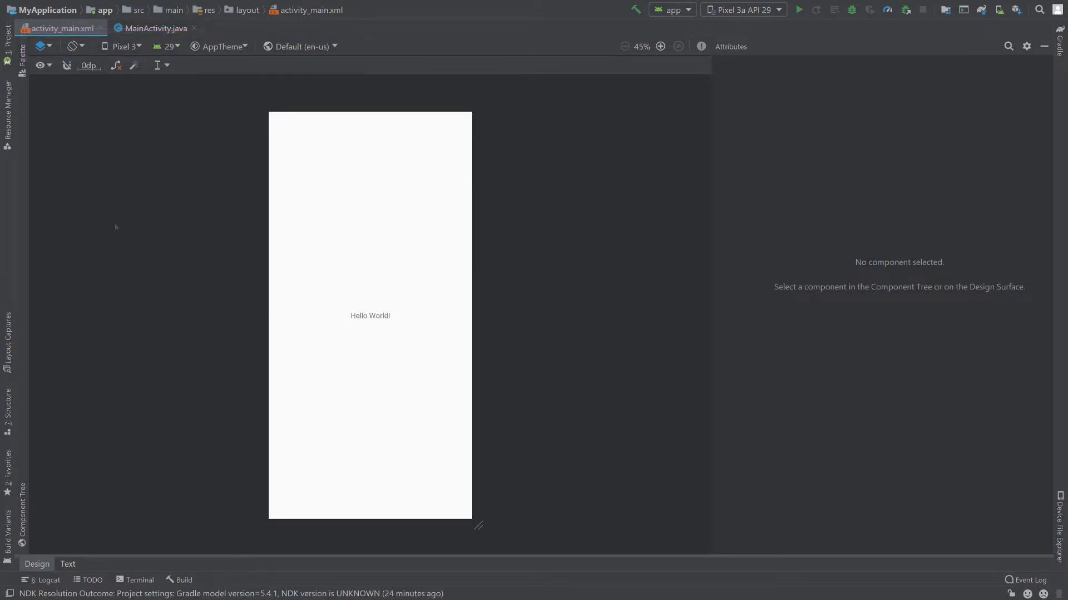
Step: Set the layout preview device to the 5.0, 1080 × 1920, 420dpi Pixel phone
{"action": "left_click", "coordinate": [138, 46]}
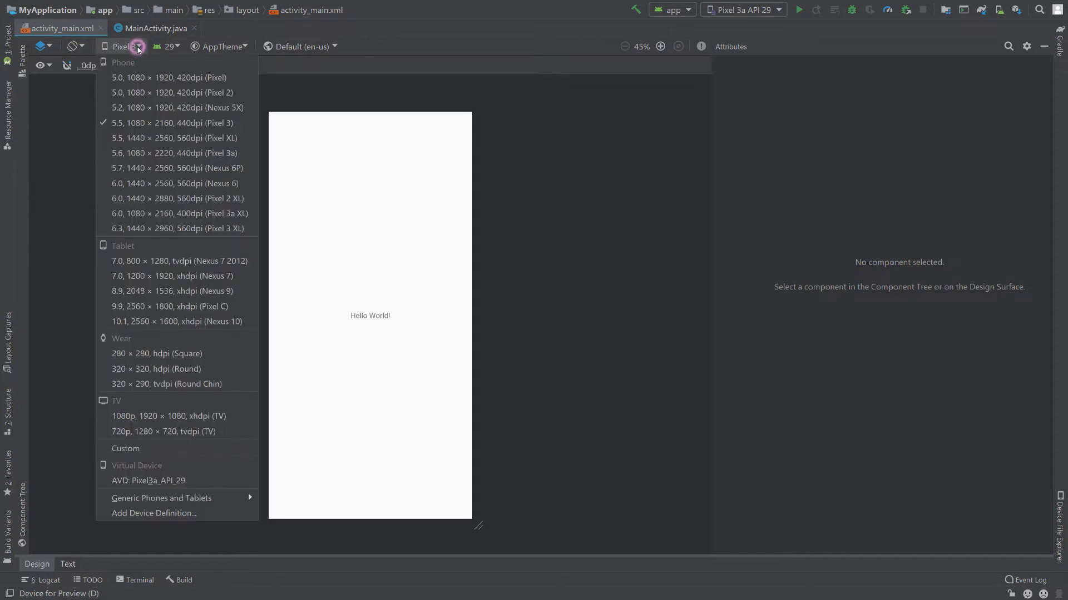
{"action": "left_click", "coordinate": [230, 82]}
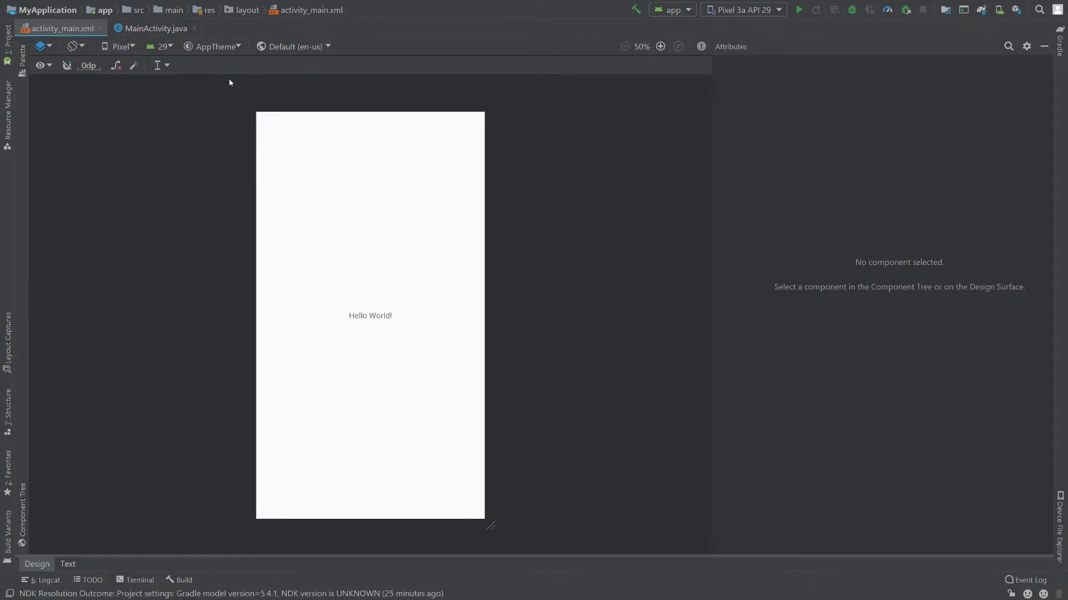
Step: Try the landscape orientation for the layout preview and restore portrait
{"action": "left_click", "coordinate": [77, 47]}
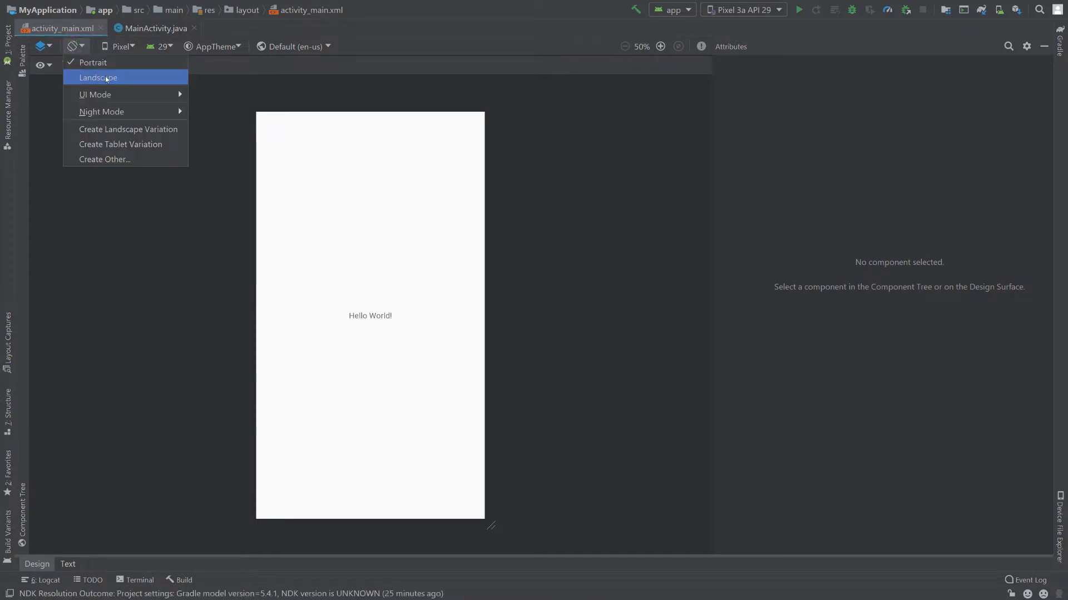
{"action": "left_click", "coordinate": [99, 78]}
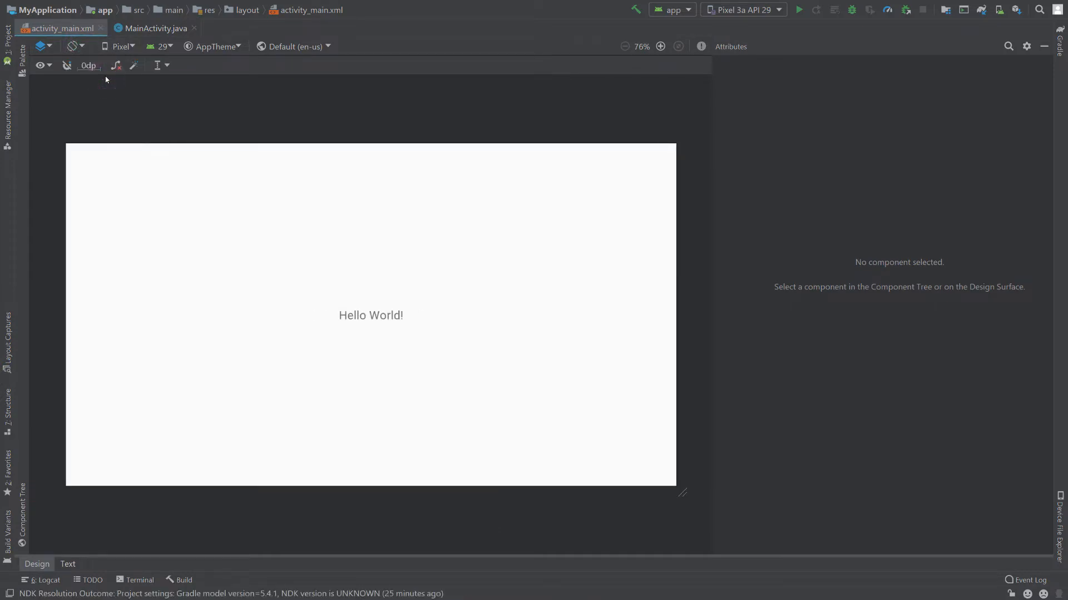
{"action": "left_click", "coordinate": [76, 46]}
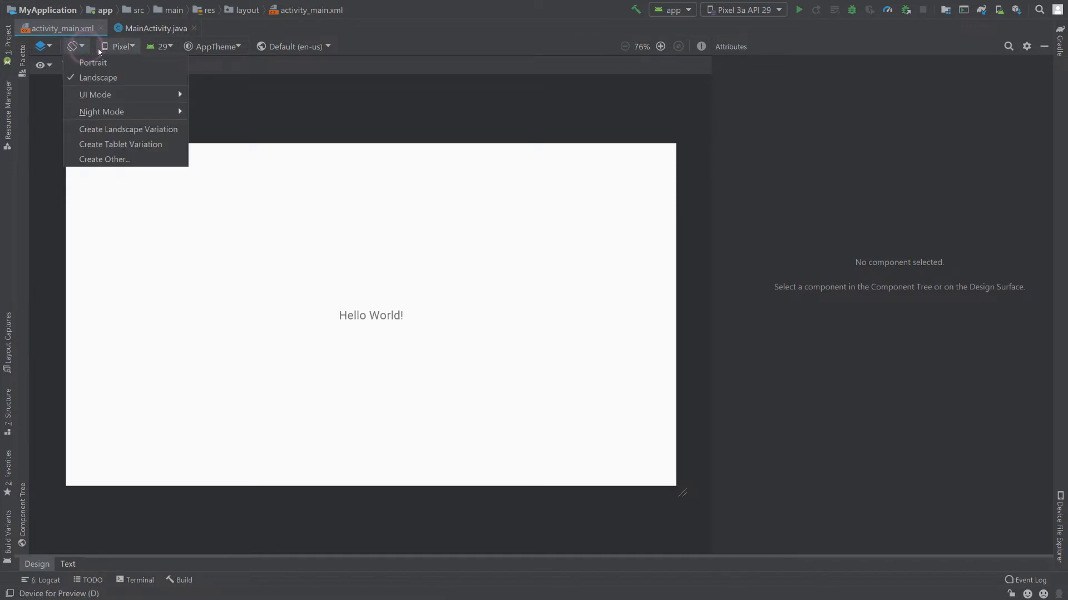
{"action": "left_click", "coordinate": [116, 63]}
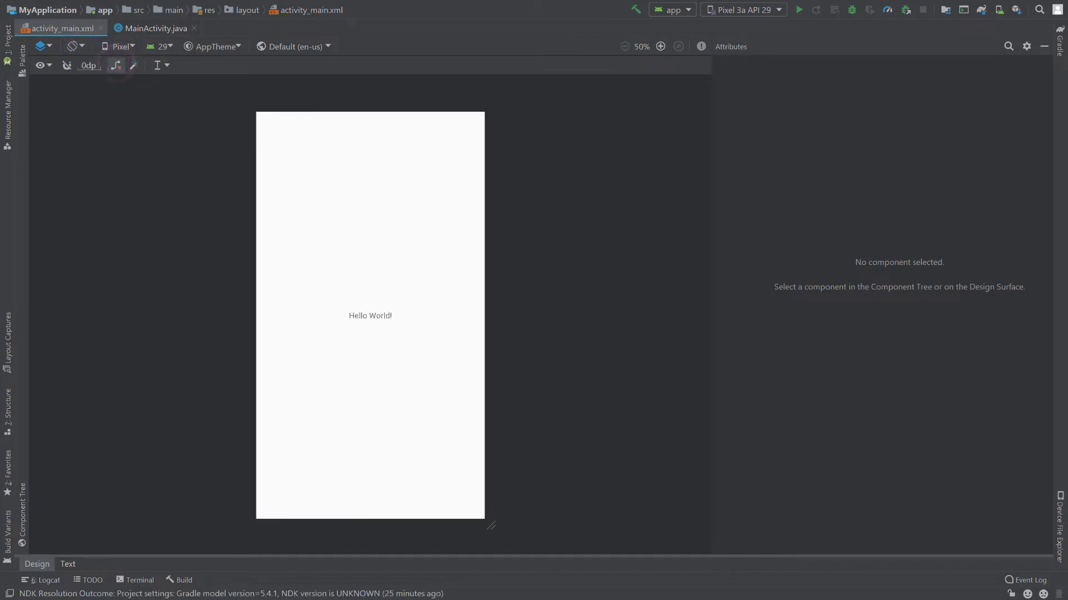
Step: Switch the design surface of activity_main to Blueprint
{"action": "left_click", "coordinate": [44, 46]}
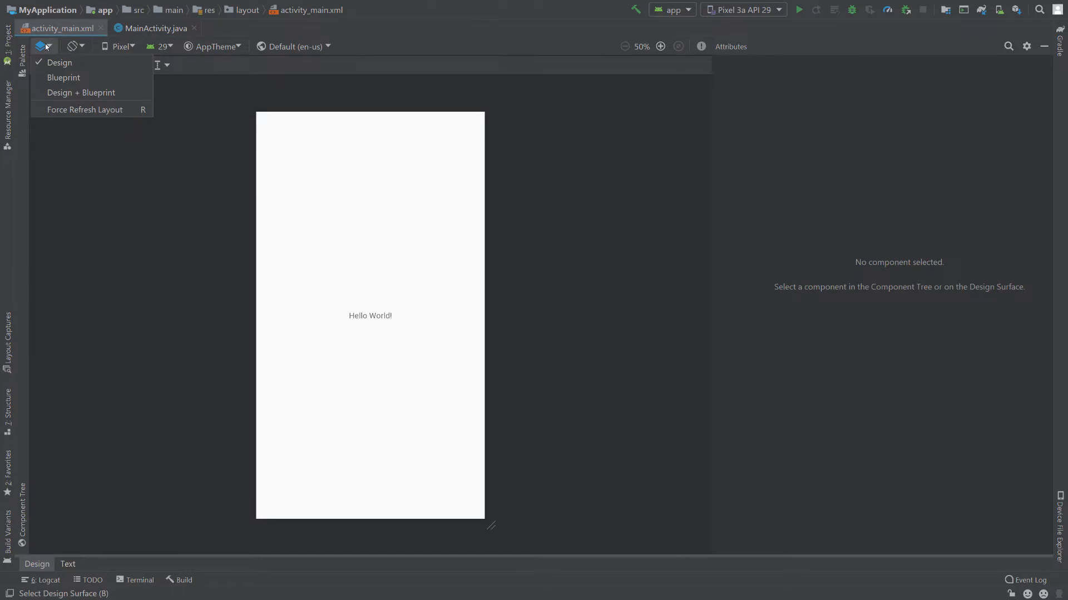
{"action": "left_click", "coordinate": [83, 77]}
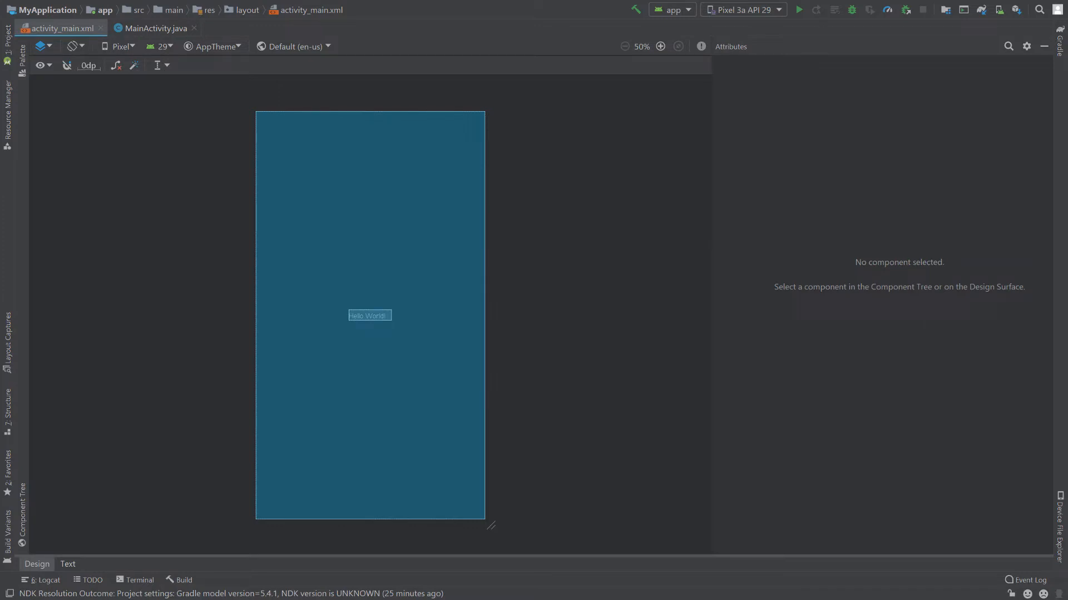
Step: Select the Hello World! TextView and collapse its Declared Attributes, Layout and Common Attributes sections
{"action": "left_click", "coordinate": [382, 310]}
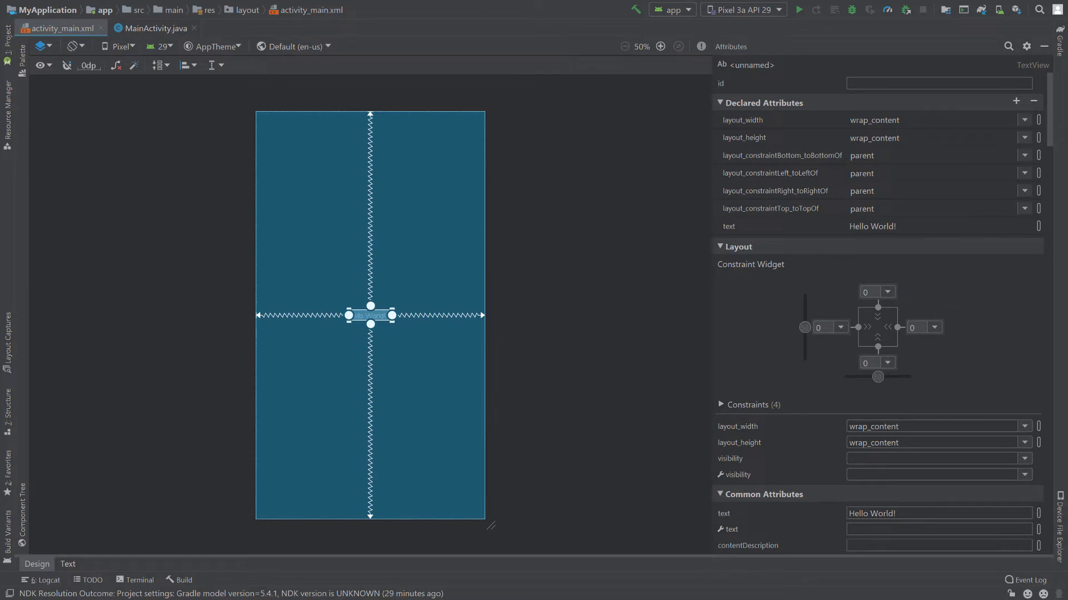
{"action": "left_click", "coordinate": [720, 103]}
{"action": "left_click", "coordinate": [720, 120]}
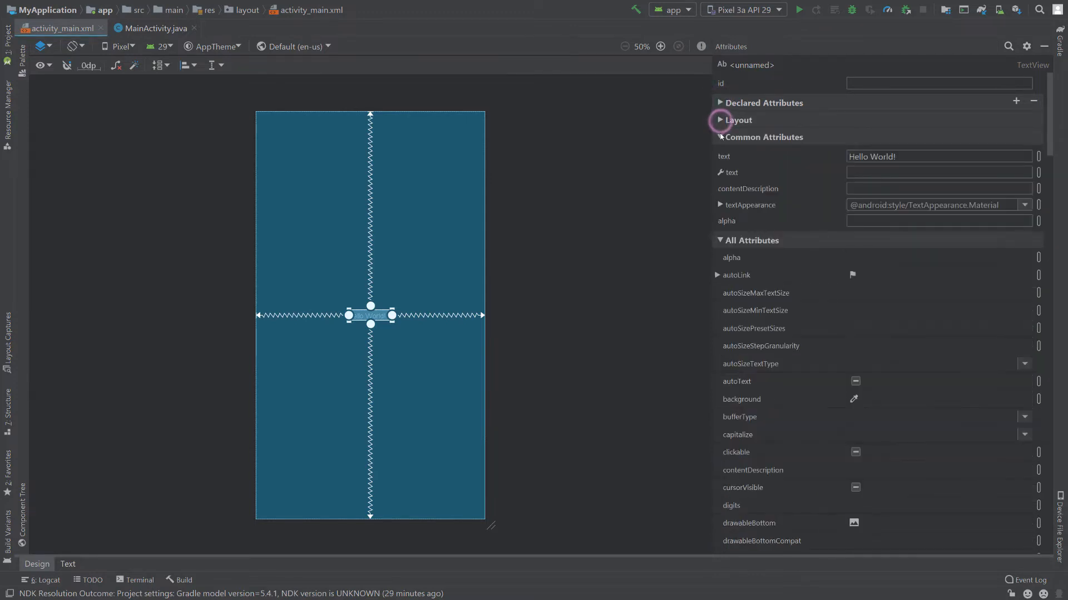
{"action": "left_click", "coordinate": [721, 137]}
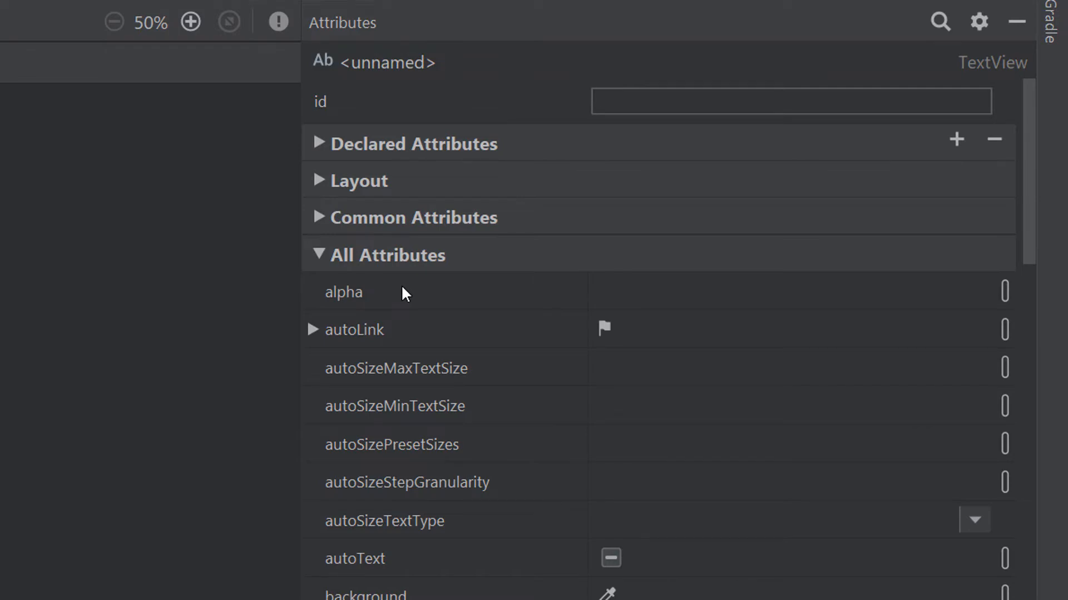
Step: Set the TextView's alpha attribute to 0.5
{"action": "mouse_move", "coordinate": [402, 287]}
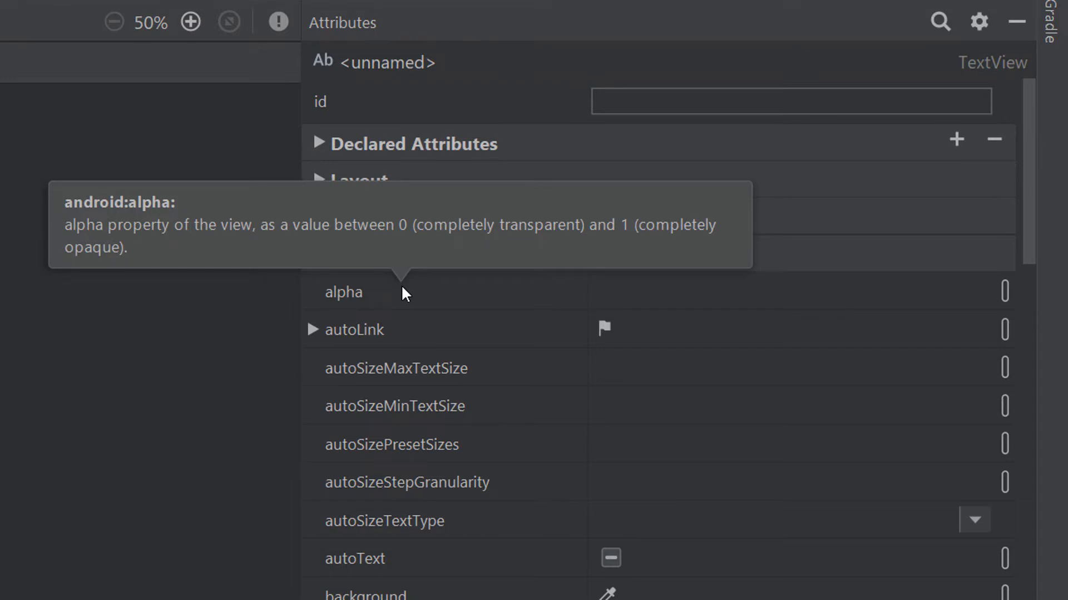
{"action": "left_click", "coordinate": [643, 281]}
{"action": "type", "text": "0"}
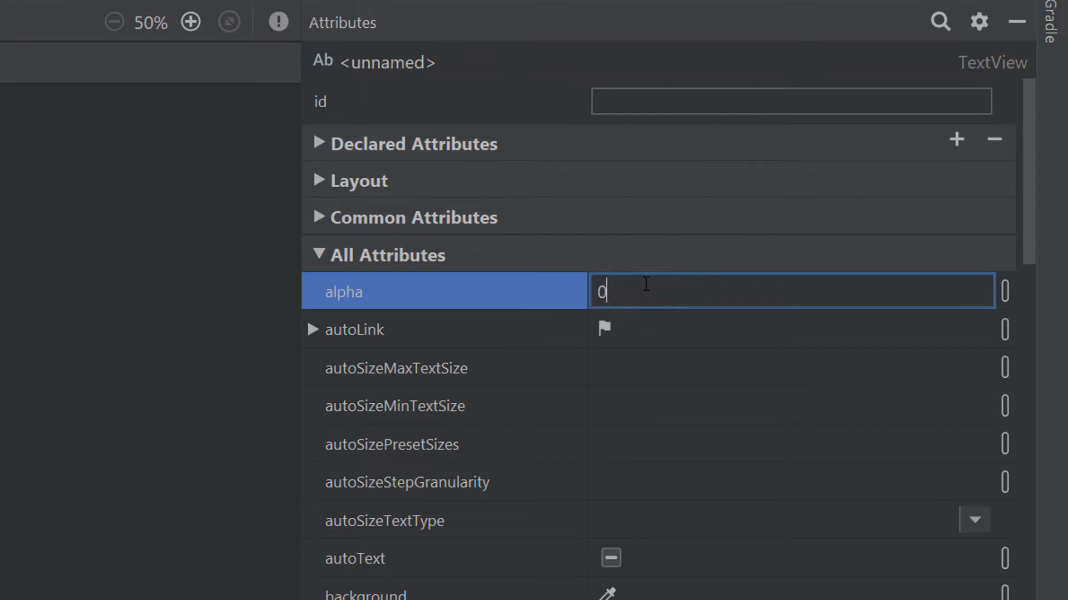
{"action": "type", "text": ".5"}
{"action": "key", "text": "Return"}
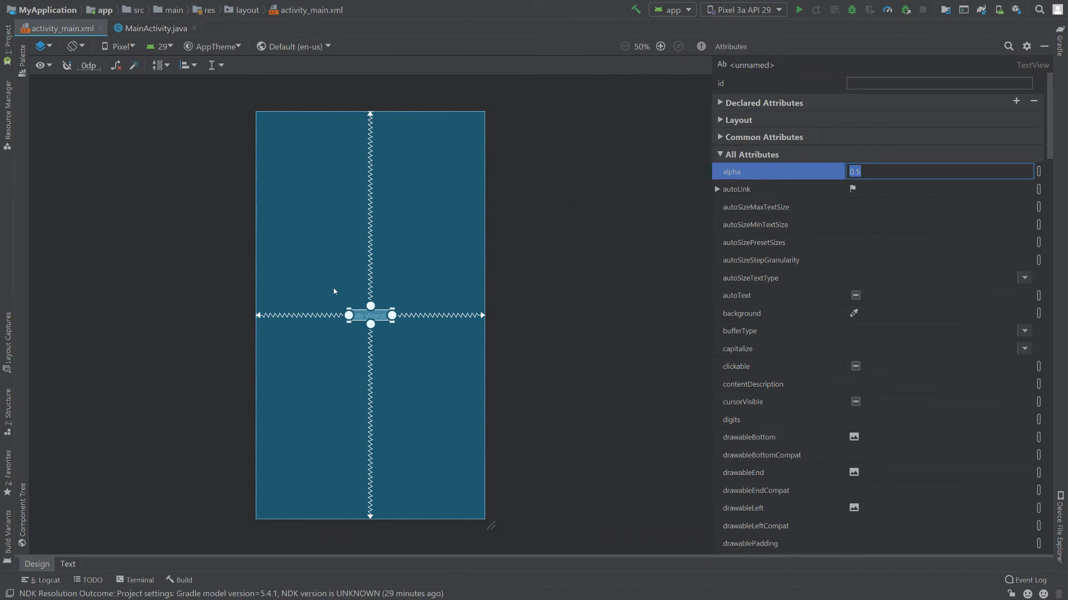
Step: Delete the android:alpha line from the TextView in the layout's XML code and return to Design view
{"action": "left_click", "coordinate": [68, 564]}
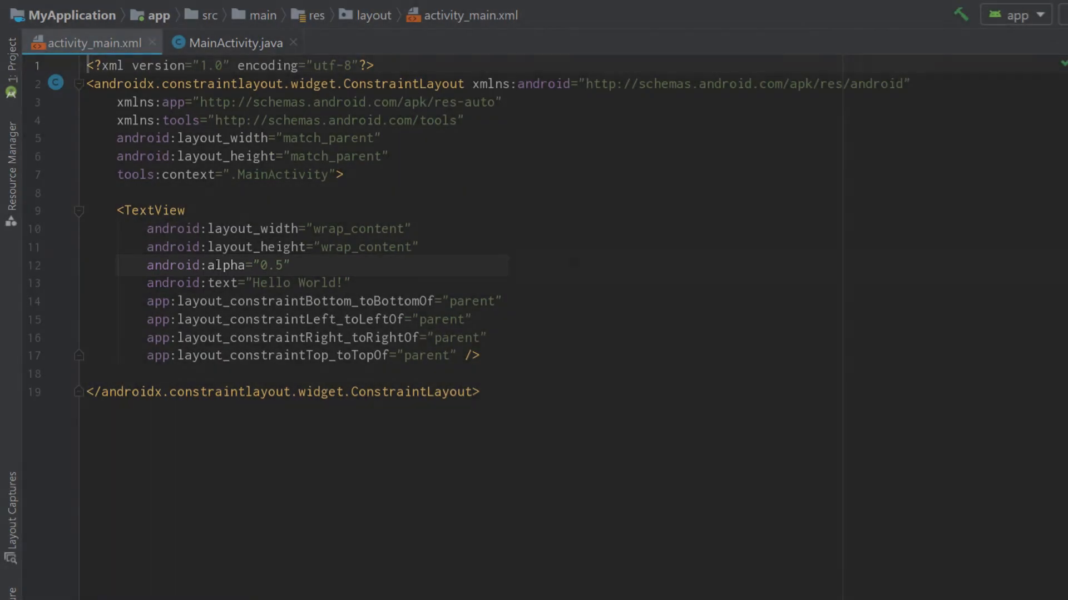
{"action": "triple_click", "coordinate": [216, 265]}
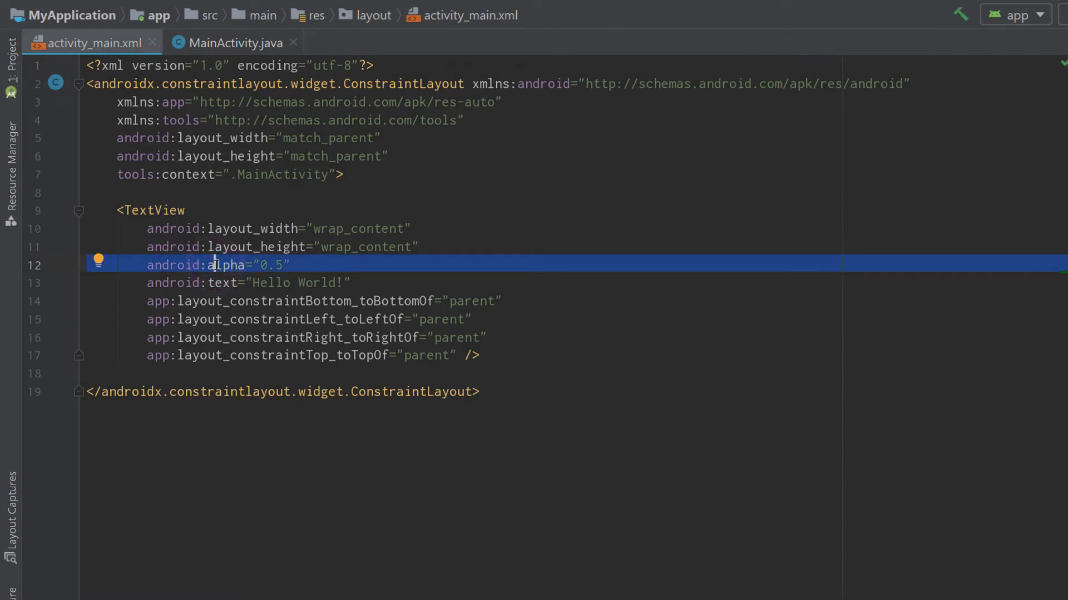
{"action": "key", "text": "Delete"}
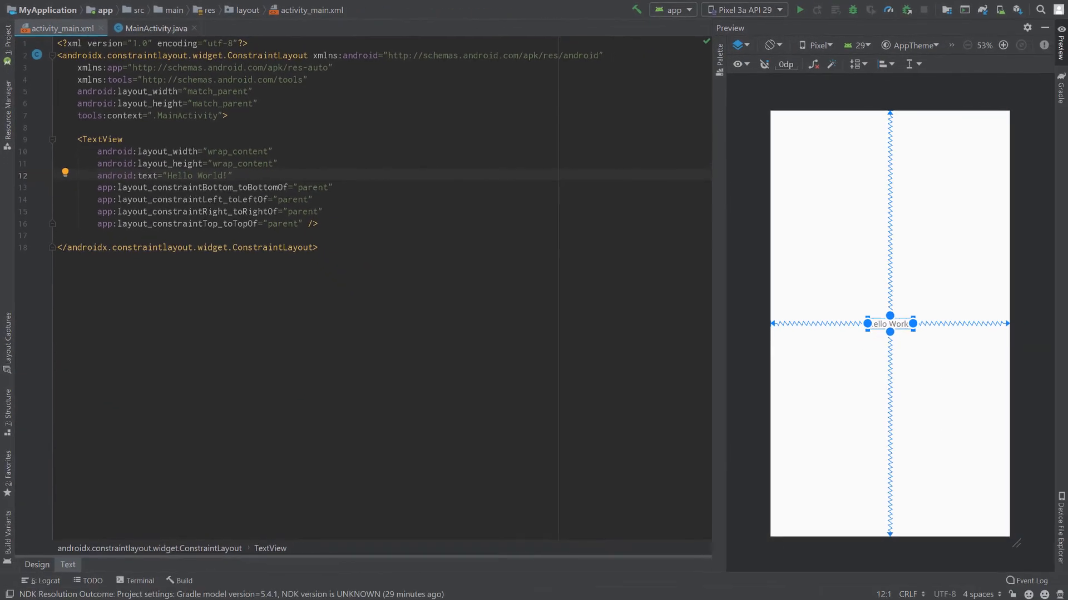
{"action": "left_click", "coordinate": [37, 565]}
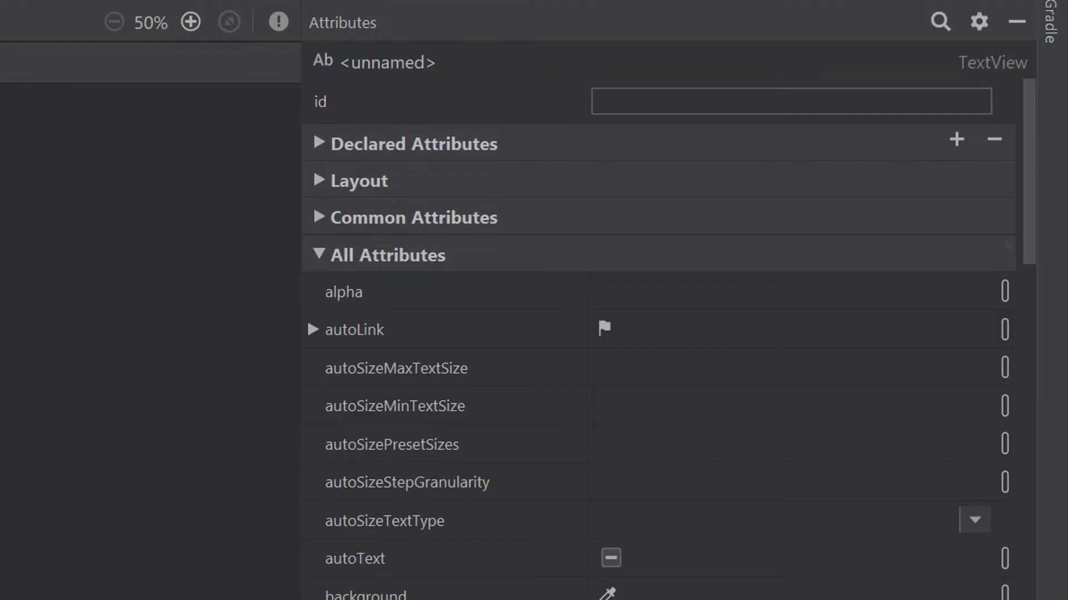
Step: Set the TextView's design-time (tools) text in Common Attributes to "Hello, World..." and check the XML code
{"action": "left_click_drag", "start_coordinate": [1029, 198], "coordinate": [1030, 599]}
{"action": "left_click", "coordinate": [319, 253]}
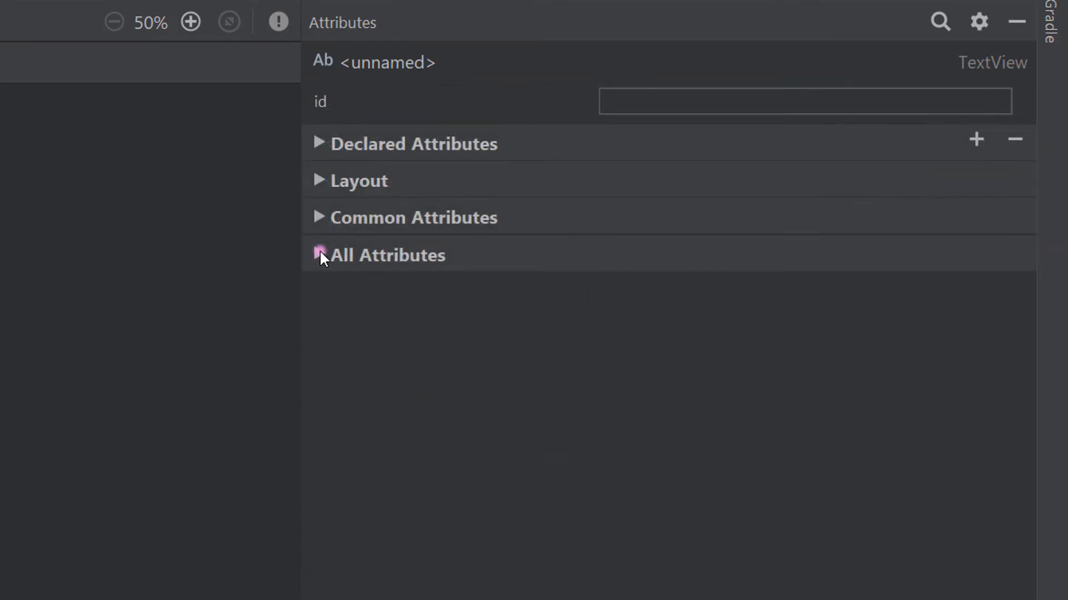
{"action": "left_click", "coordinate": [318, 218]}
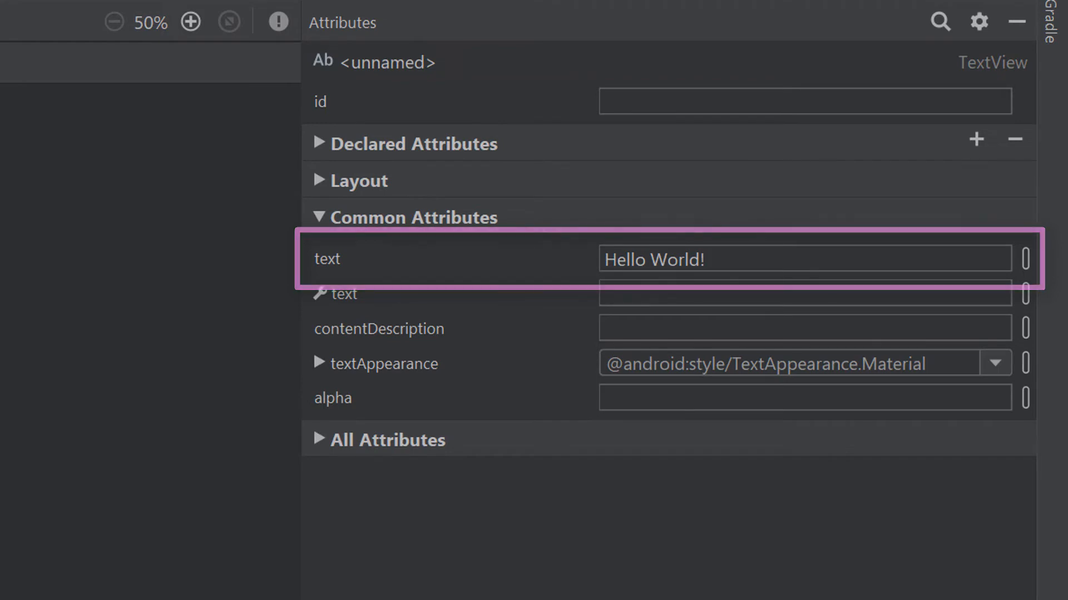
{"action": "left_click", "coordinate": [627, 296]}
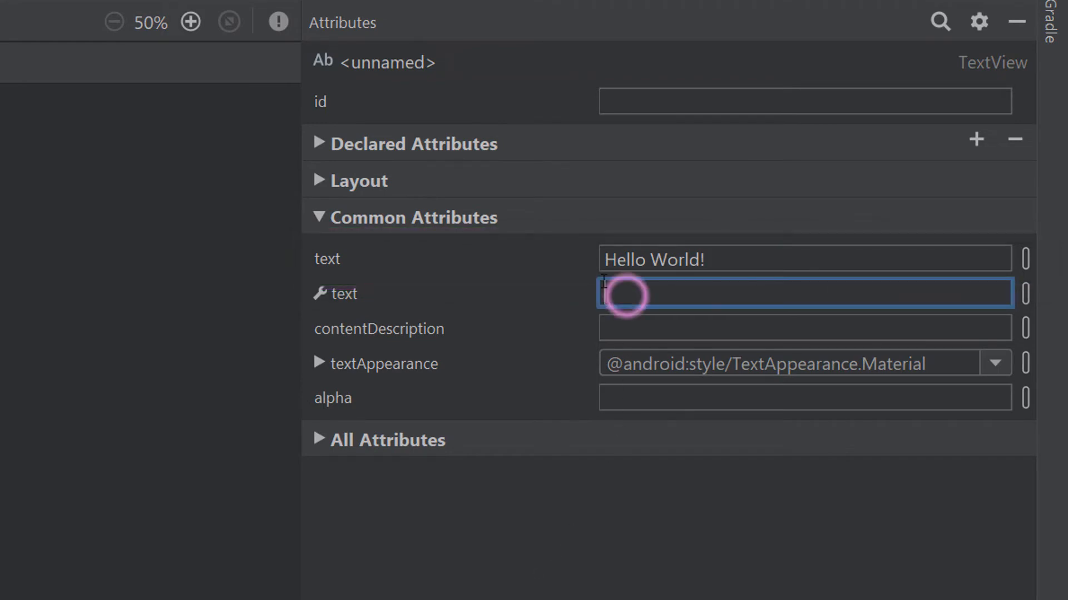
{"action": "type", "text": "Hello, World.."}
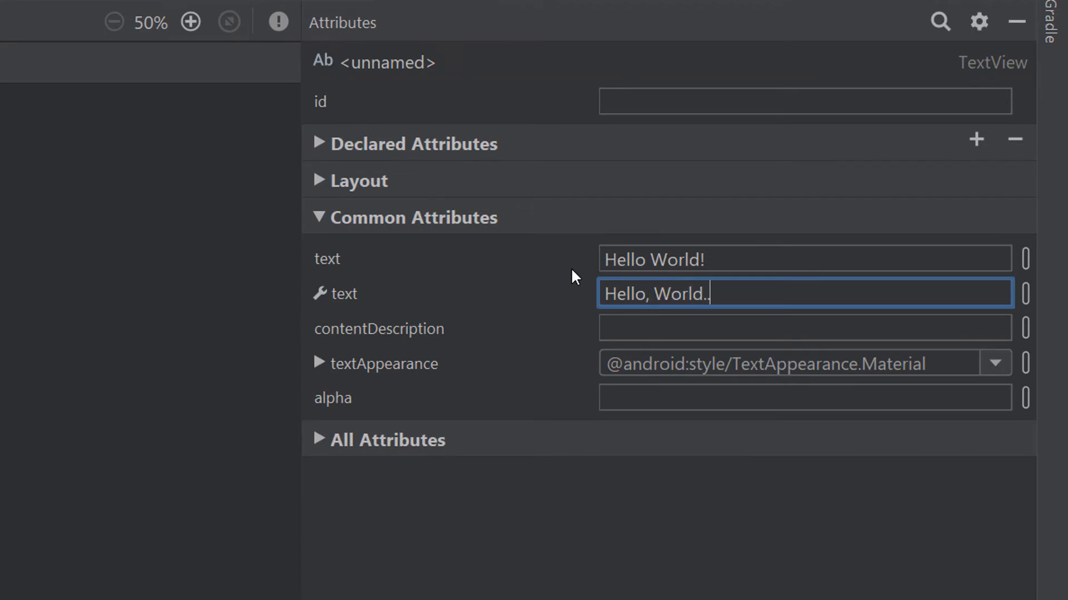
{"action": "key", "text": "Return"}
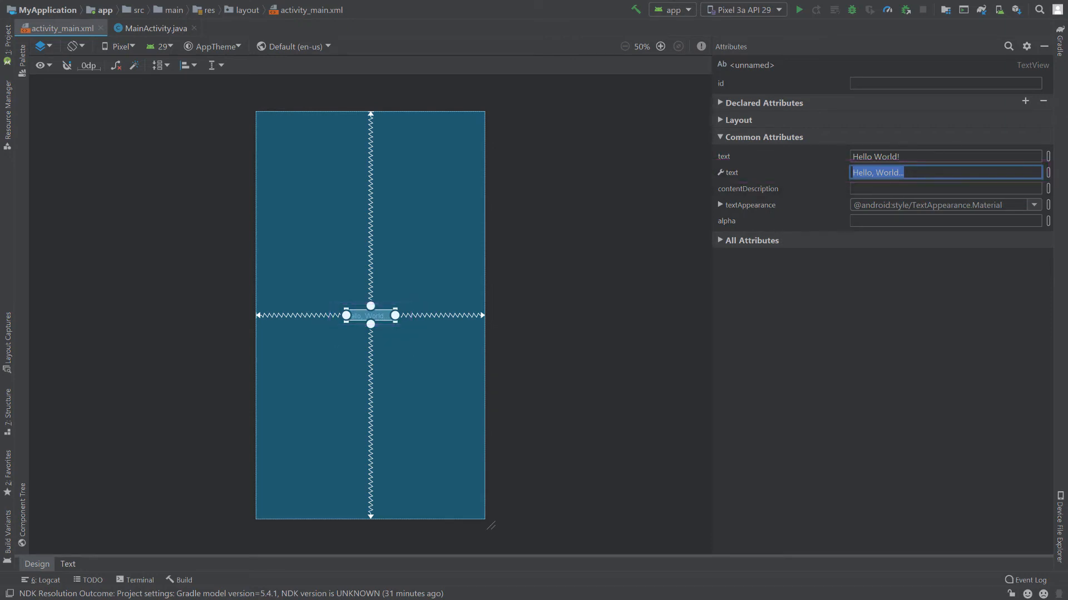
{"action": "left_click", "coordinate": [64, 568]}
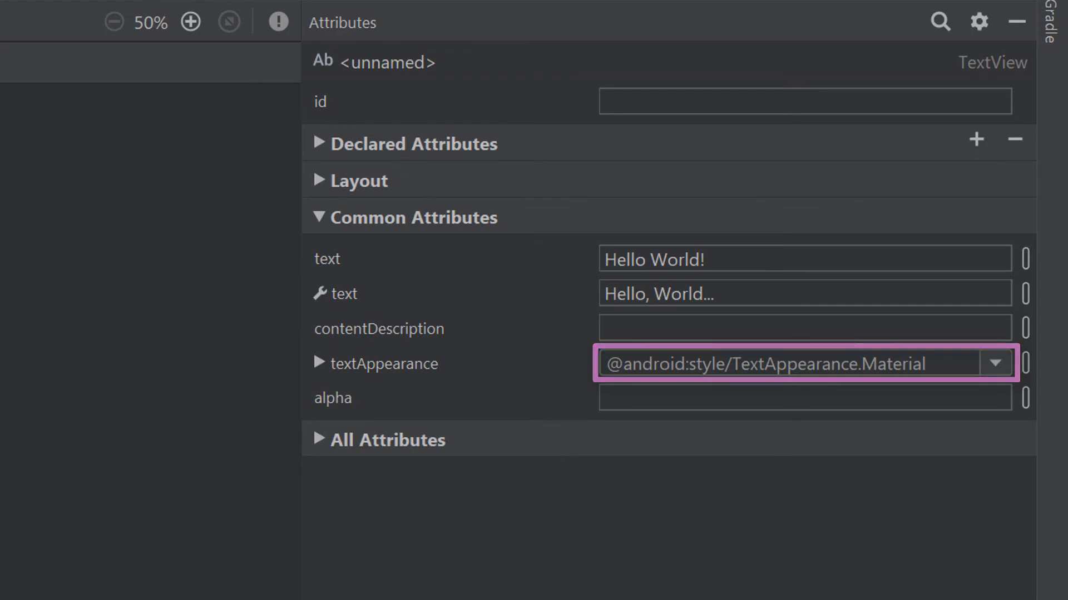
Step: Examine the TextView's expanded textAppearance settings and the common attributes of the parent ConstraintLayout
{"action": "left_click", "coordinate": [320, 365]}
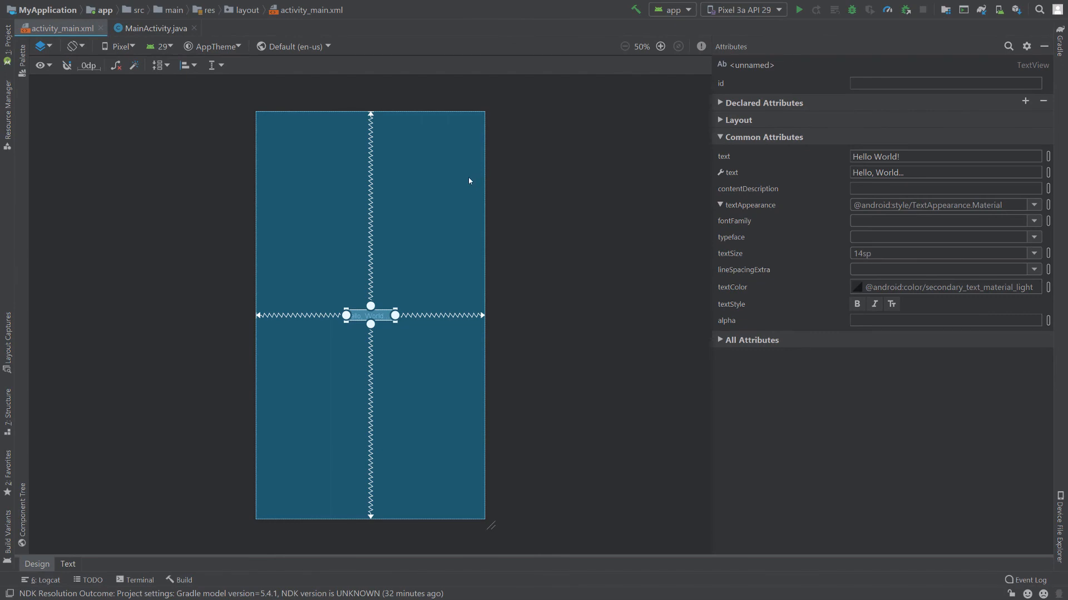
{"action": "left_click", "coordinate": [468, 180]}
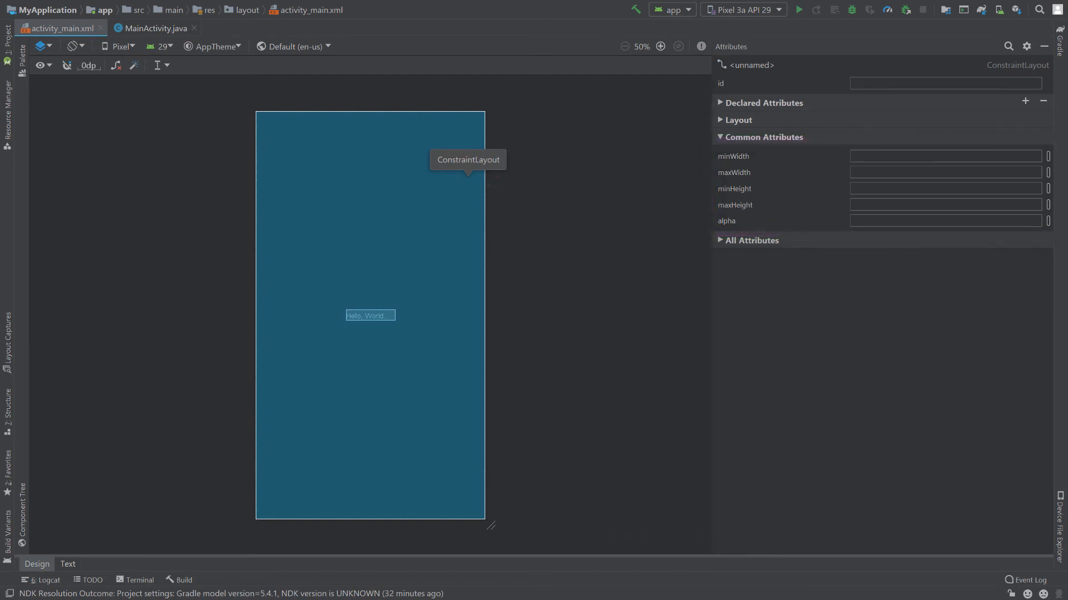
Step: Reselect the TextView, collapse its Common Attributes and expand its Declared Attributes for review
{"action": "left_click", "coordinate": [365, 316]}
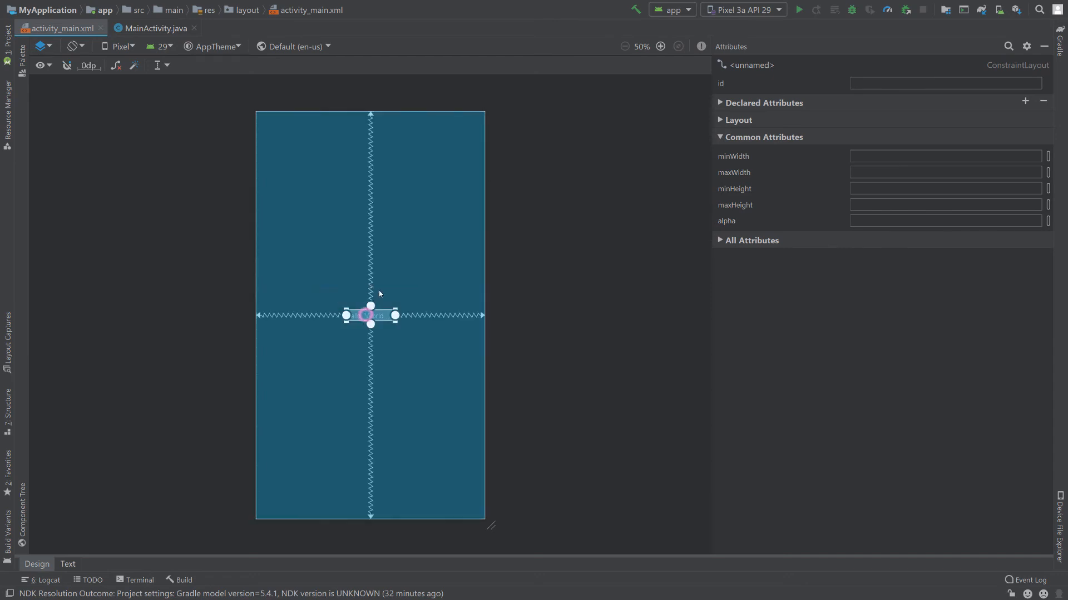
{"action": "left_click", "coordinate": [720, 137]}
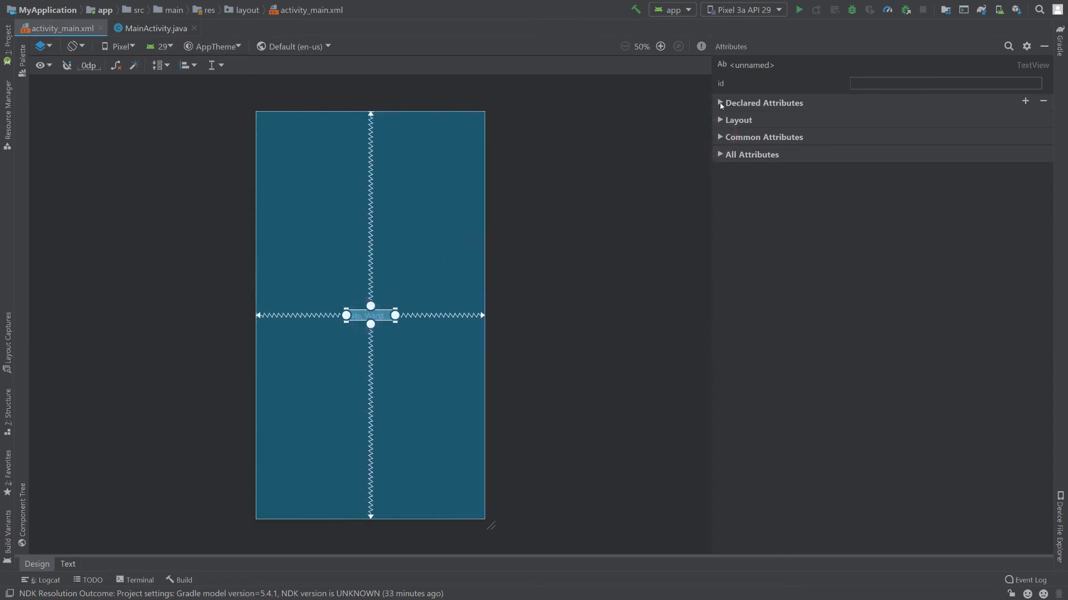
{"action": "left_click", "coordinate": [719, 103]}
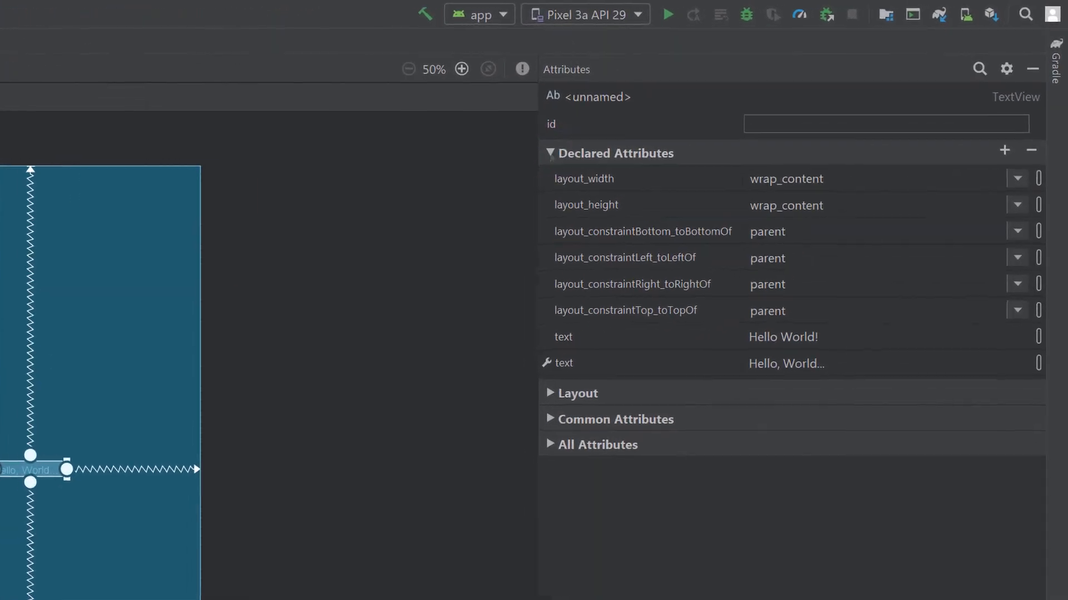